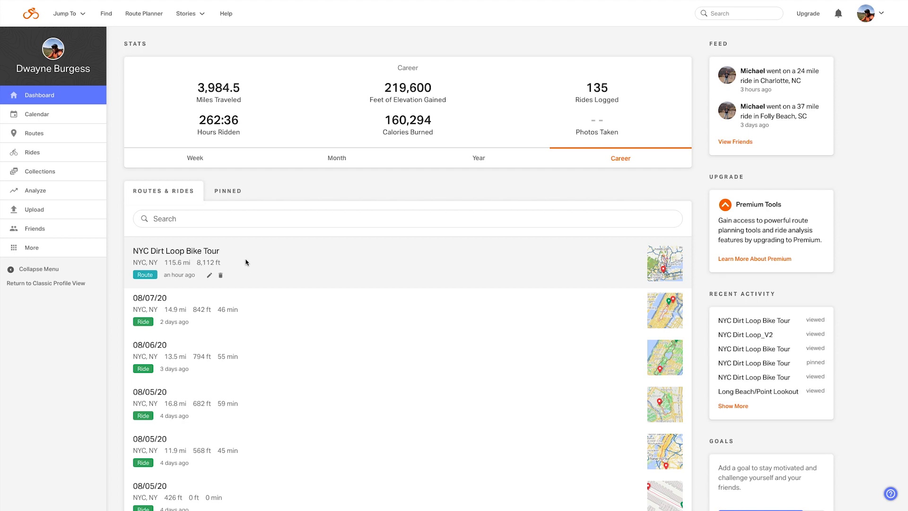
Step: Look through the dashboard's list of routes and rides and open the NYC Dirt Loop Bike Tour route
scroll(276, 266, down, 8)
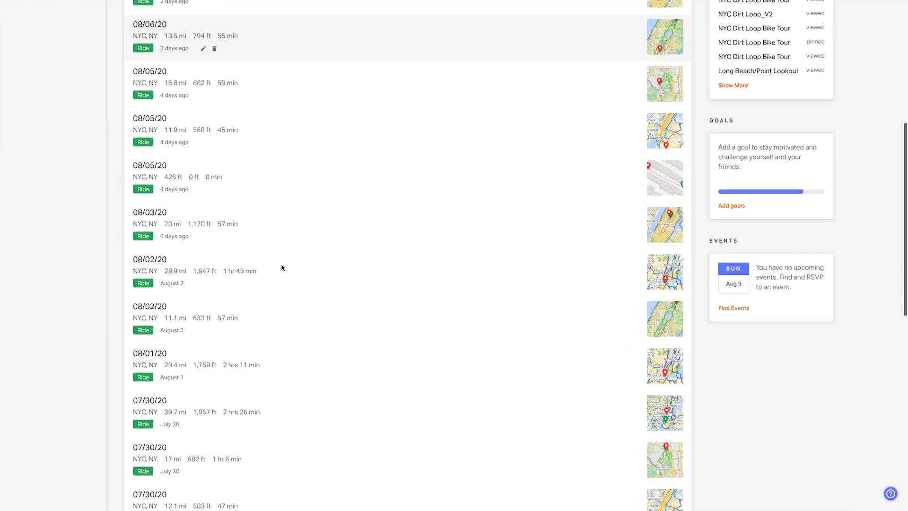
scroll(282, 266, down, 8)
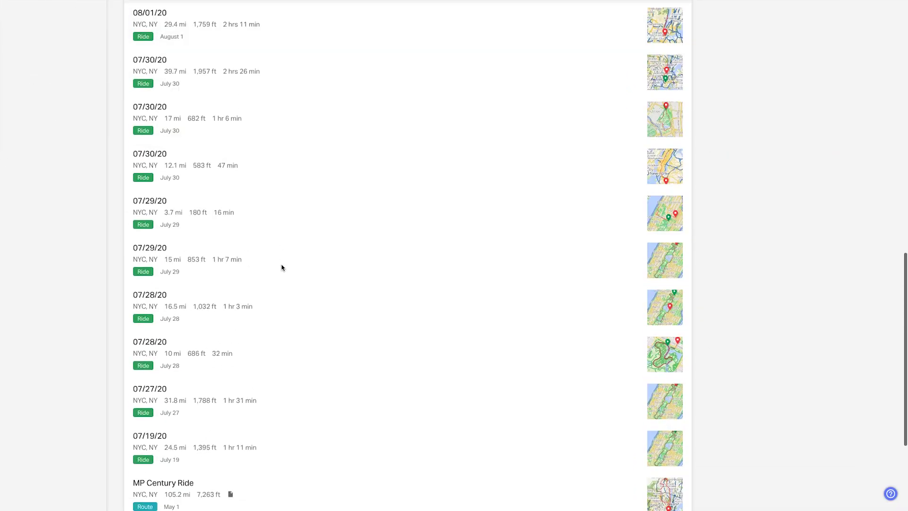
scroll(282, 267, down, 3)
scroll(282, 267, up, 20)
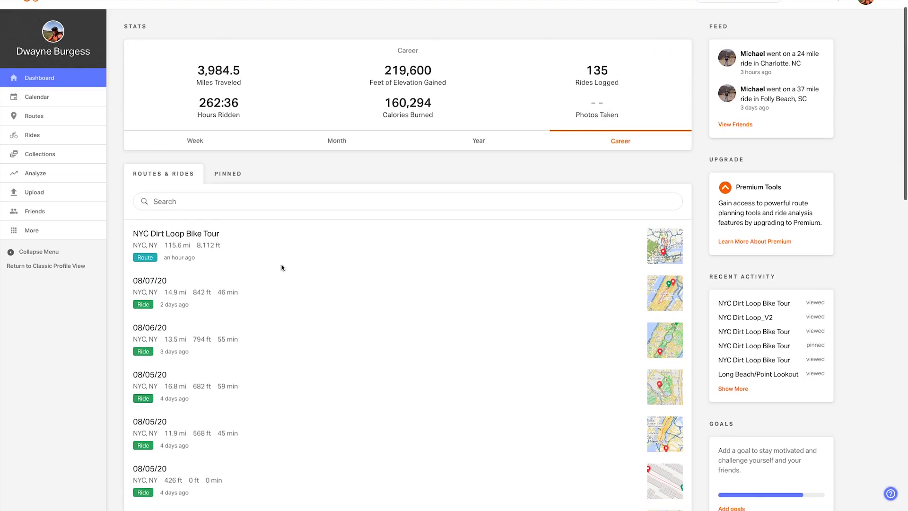
scroll(282, 268, up, 1)
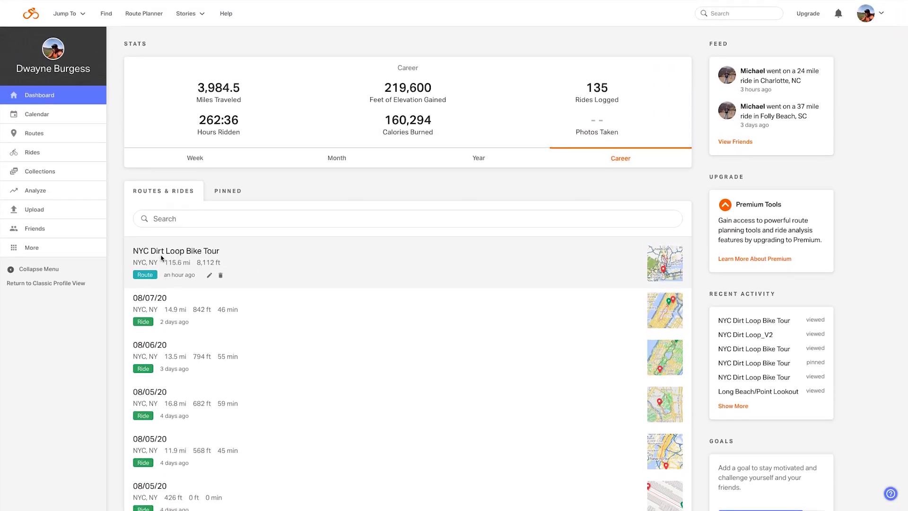
click(183, 253)
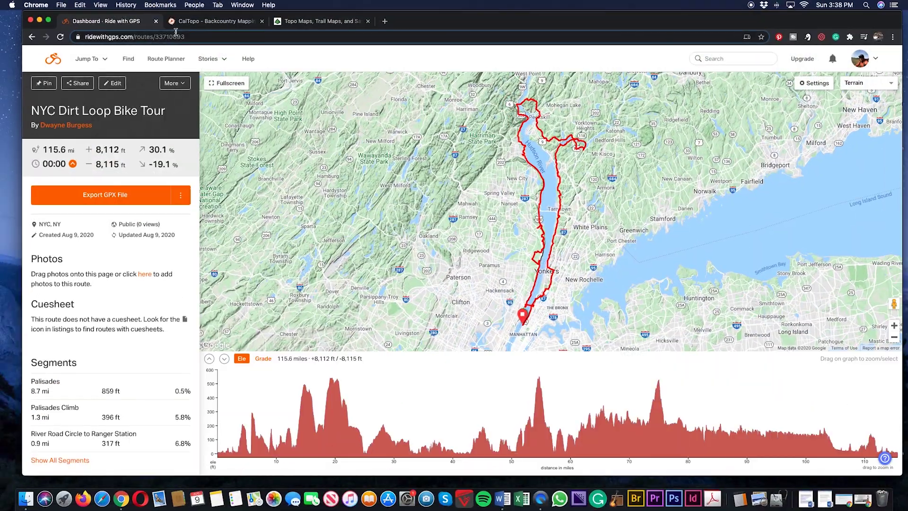
Step: Switch to CalTopo and import the NYC Dirt Loop Bike Tour_0G.gpx file with its shape onto the map
click(185, 22)
click(49, 21)
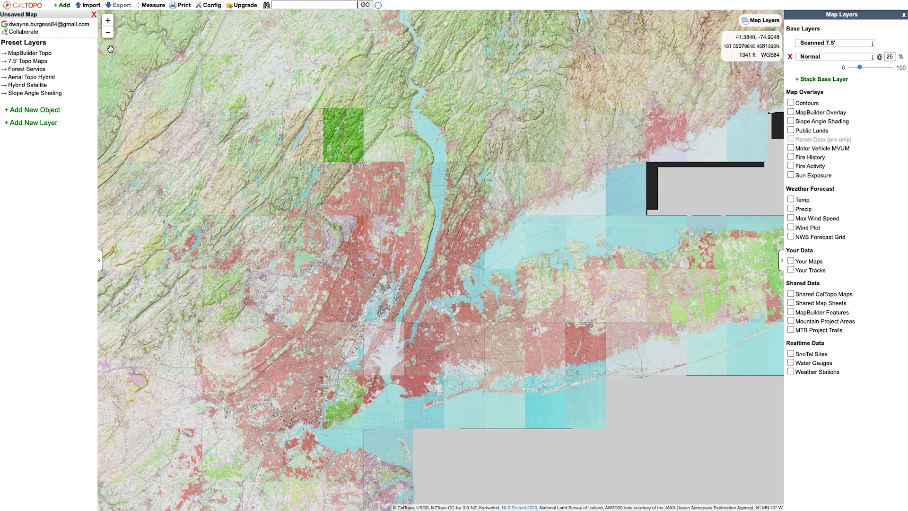
click(91, 6)
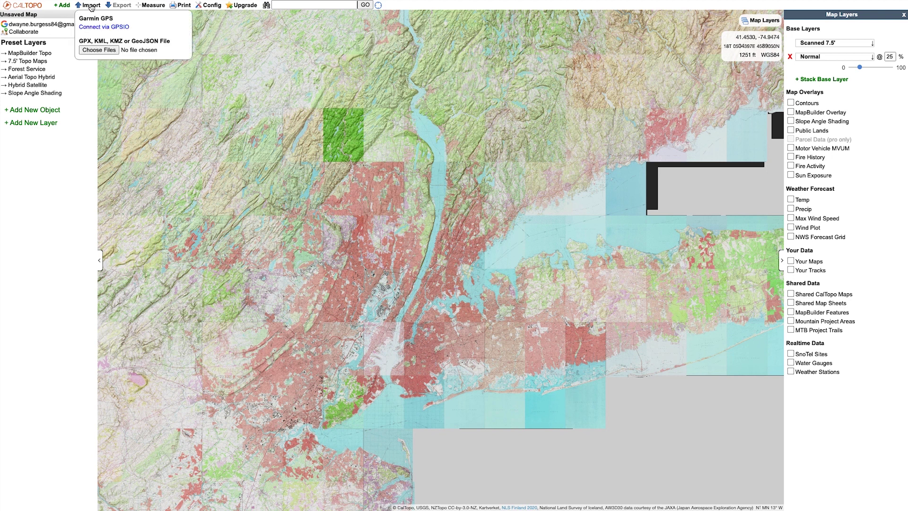
click(94, 50)
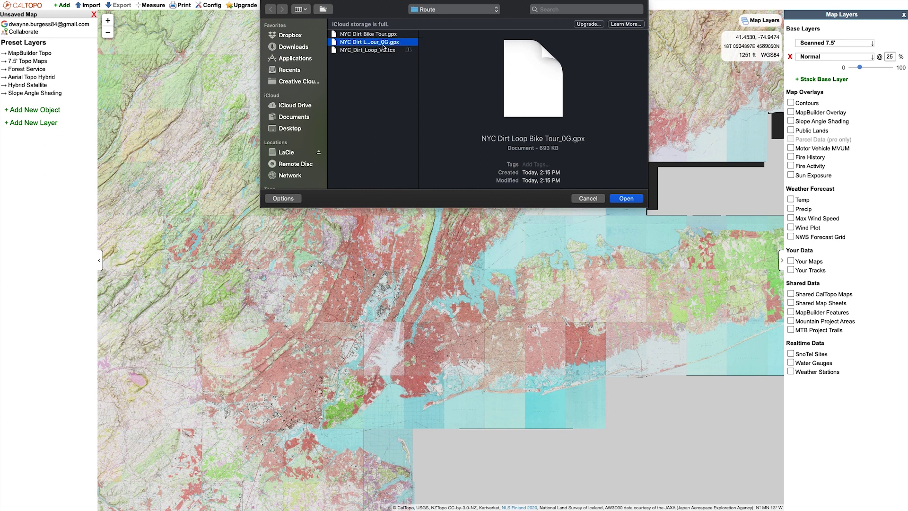
click(622, 200)
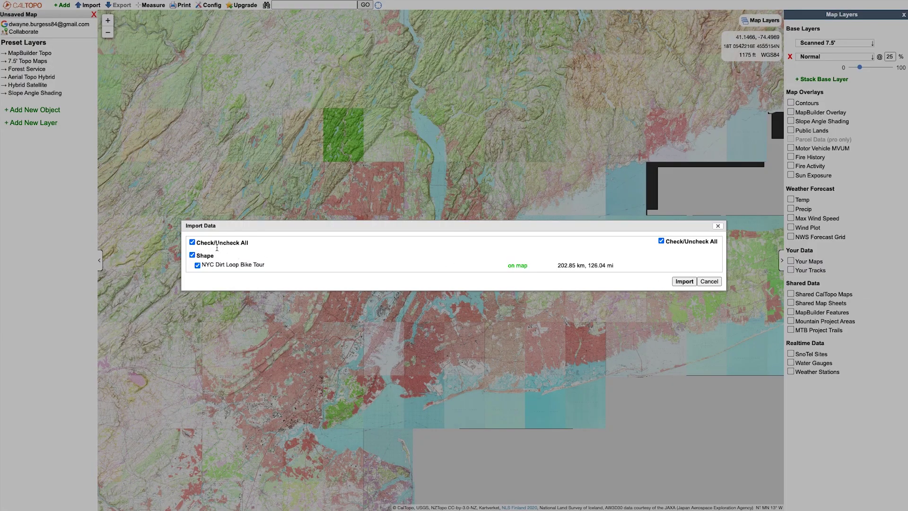
click(677, 282)
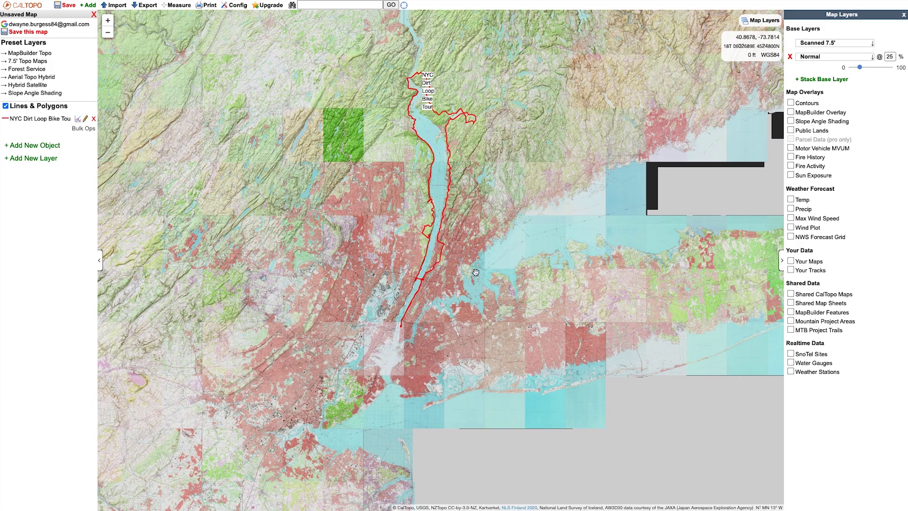
Step: Split the NYC Dirt Loop Bike Tour line on Manhattan's Hudson shoreline, beside the parkway west of Columbia University
scroll(433, 299, up, 3)
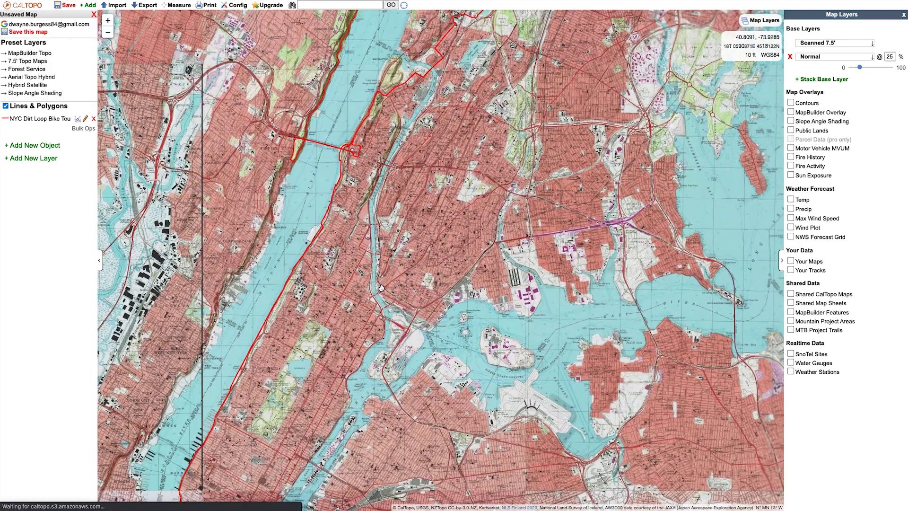
drag(381, 288, 506, 226)
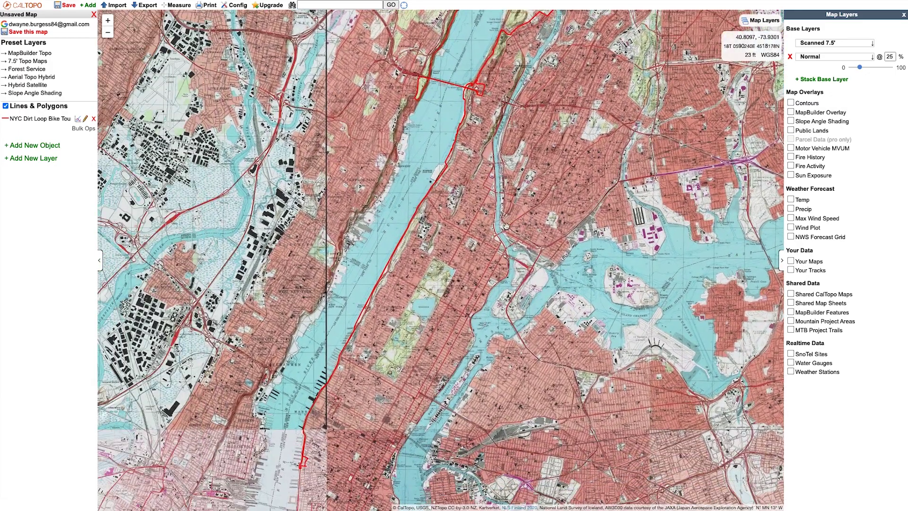
drag(447, 308, 539, 250)
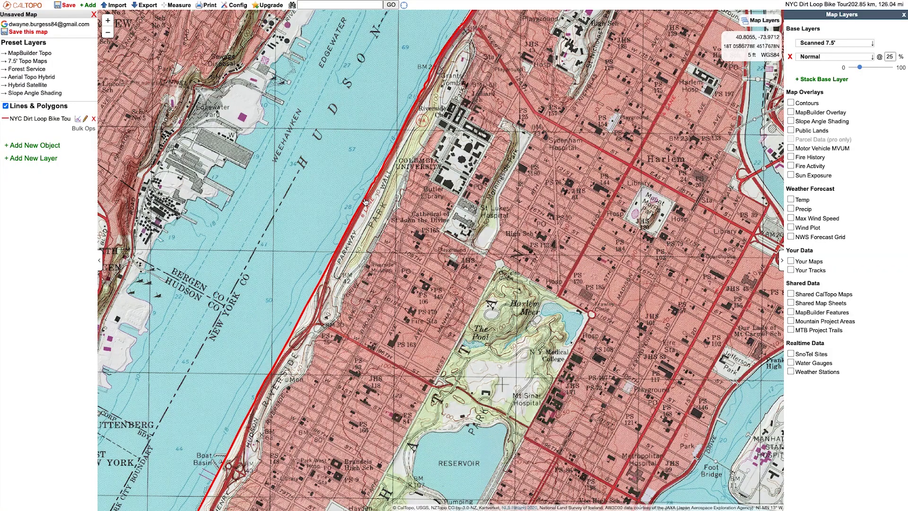
right_click(365, 201)
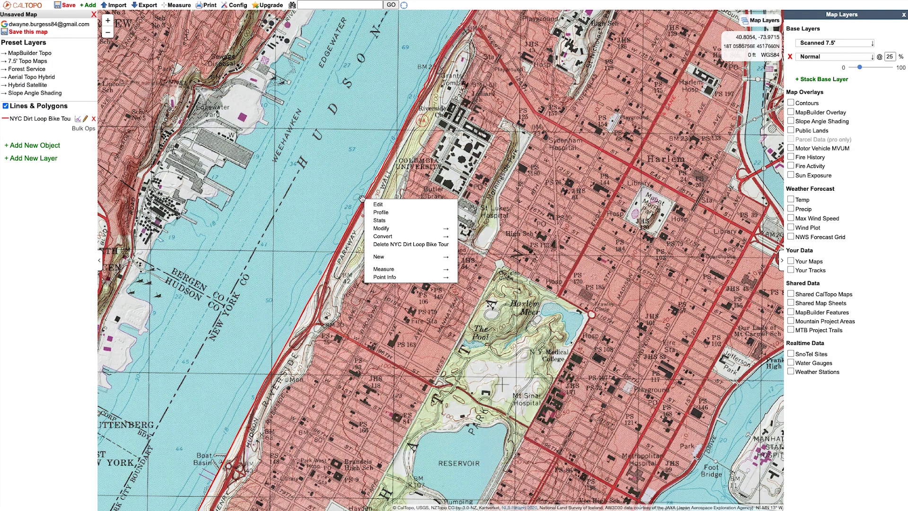
click(365, 203)
scroll(365, 202, up, 2)
click(365, 202)
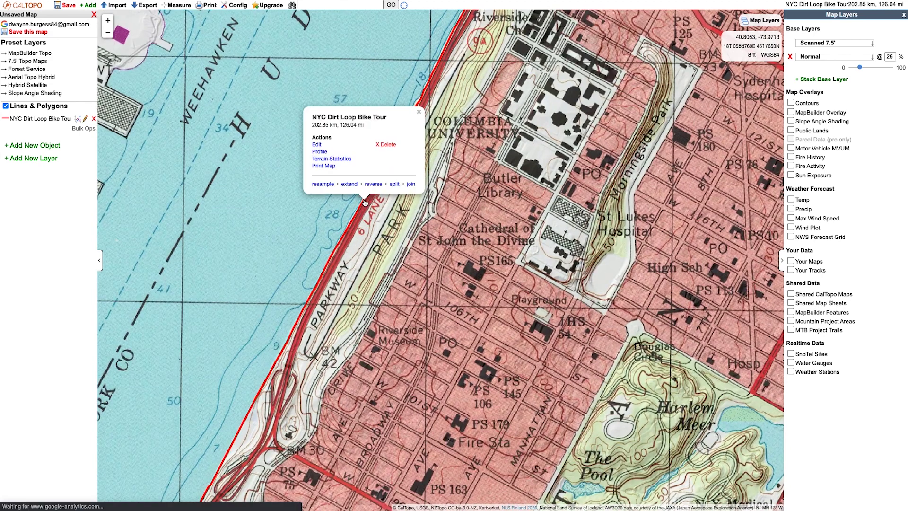
scroll(365, 203, up, 2)
right_click(363, 202)
click(353, 226)
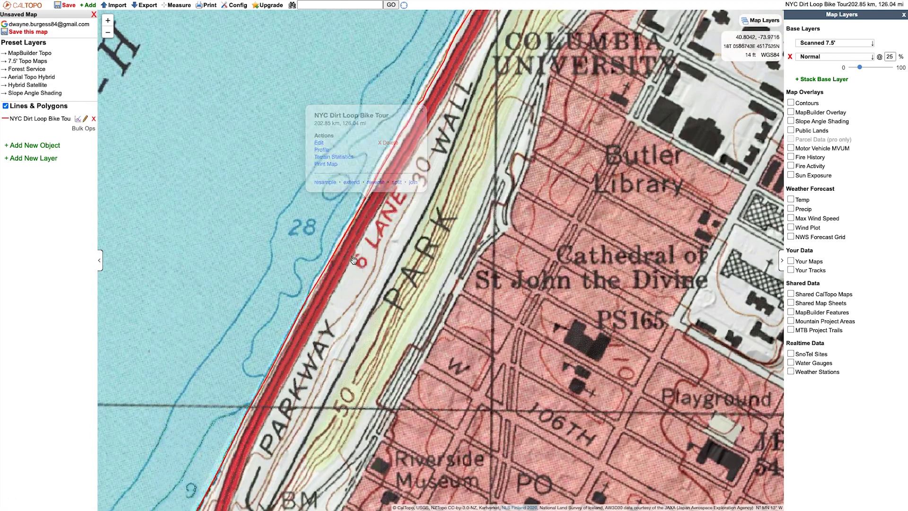
right_click(365, 206)
scroll(364, 206, up, 1)
mouse_move(398, 232)
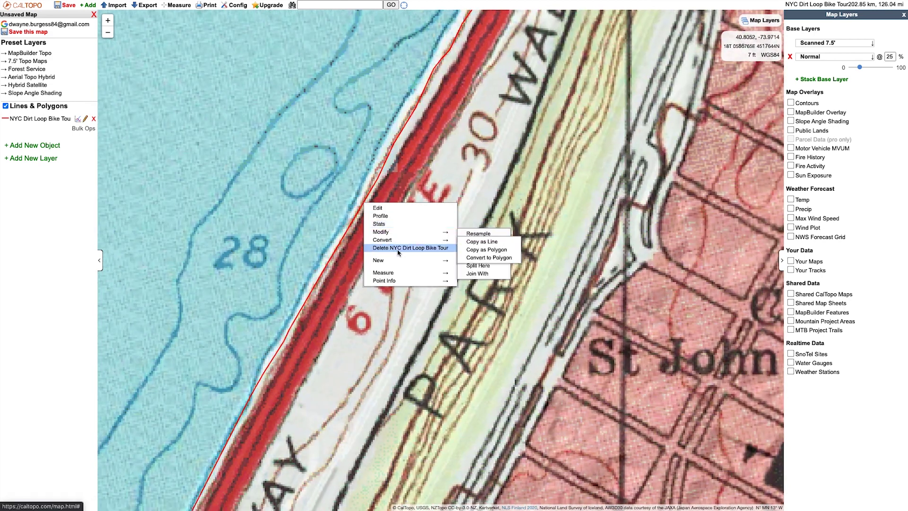
click(491, 267)
click(688, 268)
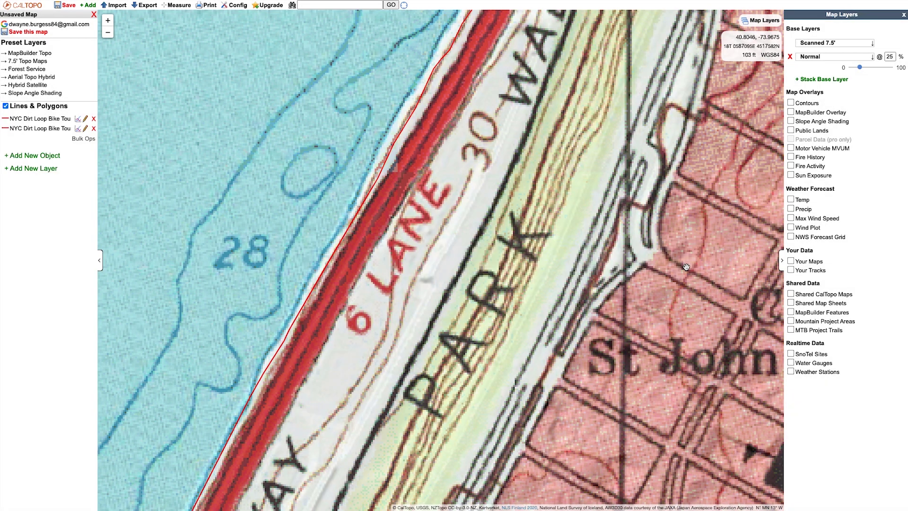
Step: Delete the 5.18 mi segment of the line that runs south from the split point
click(360, 211)
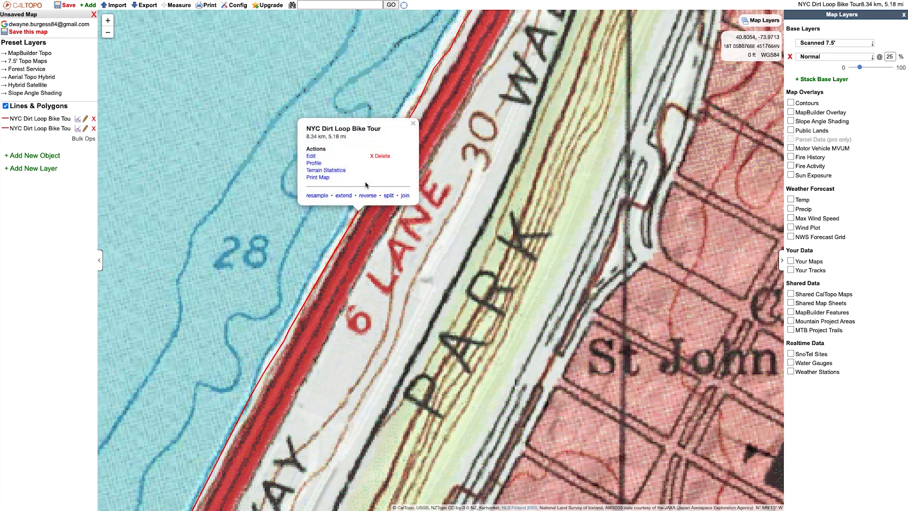
click(375, 157)
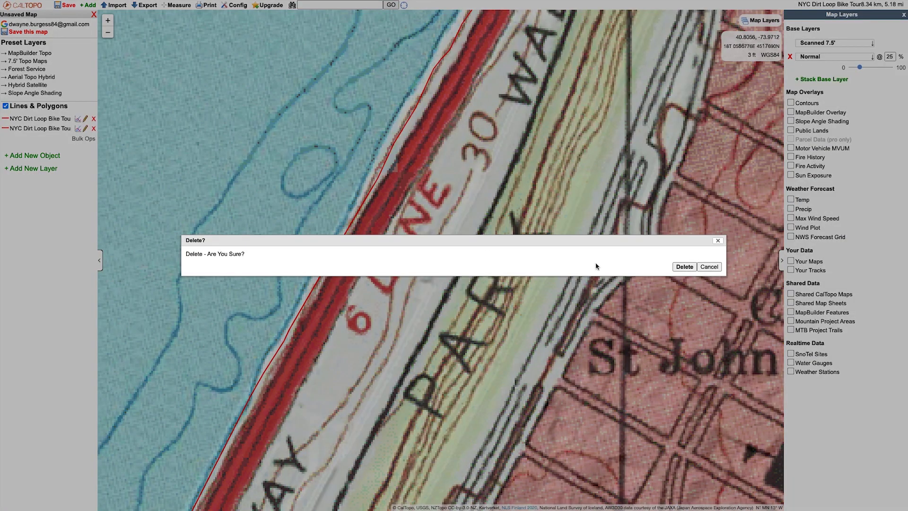
click(685, 268)
Step: Split the remaining overlapping line along the Hudson parkway at 40.8048, -73.9718
scroll(384, 245, down, 3)
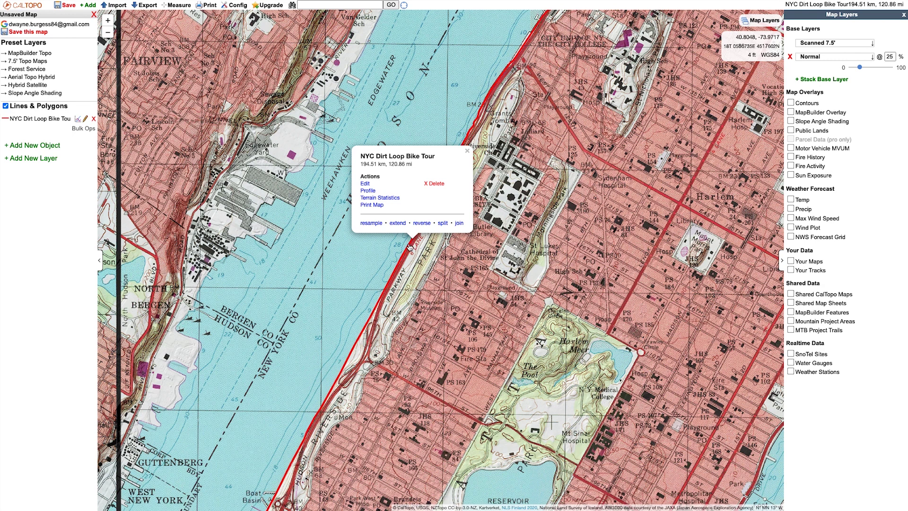
right_click(409, 247)
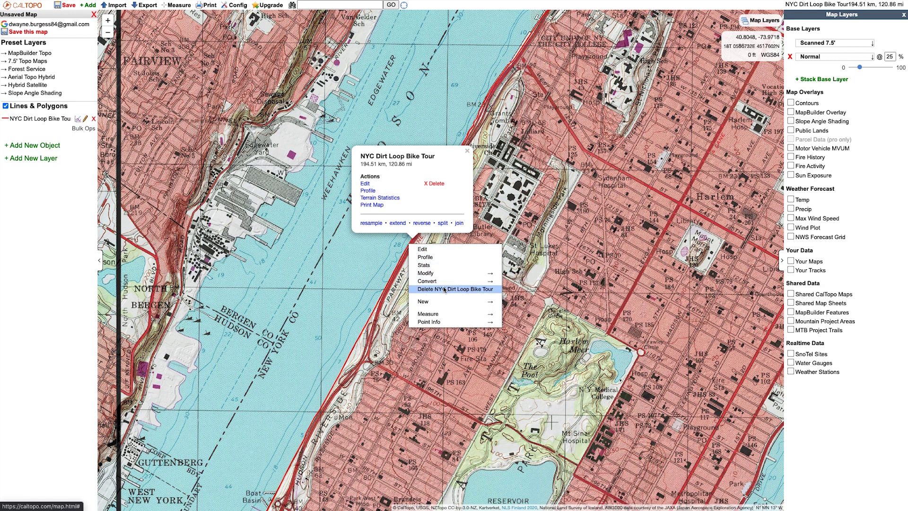
mouse_move(448, 277)
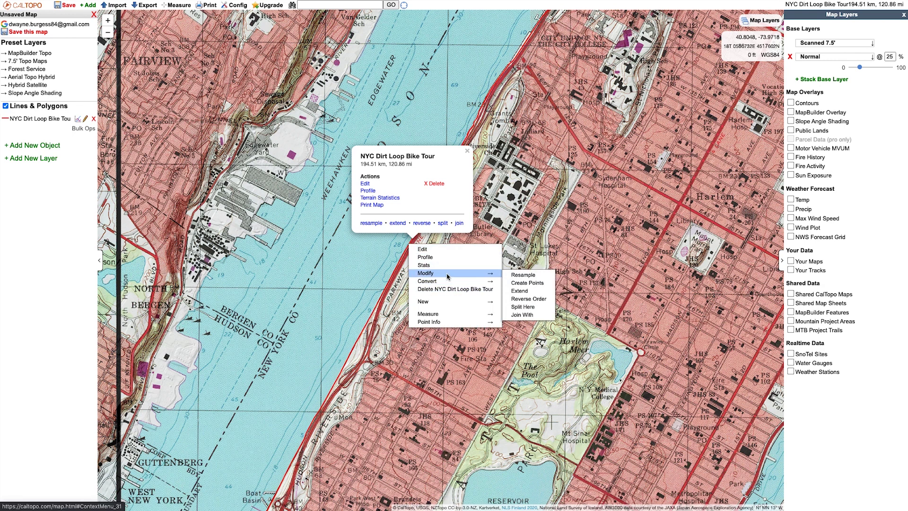
click(523, 307)
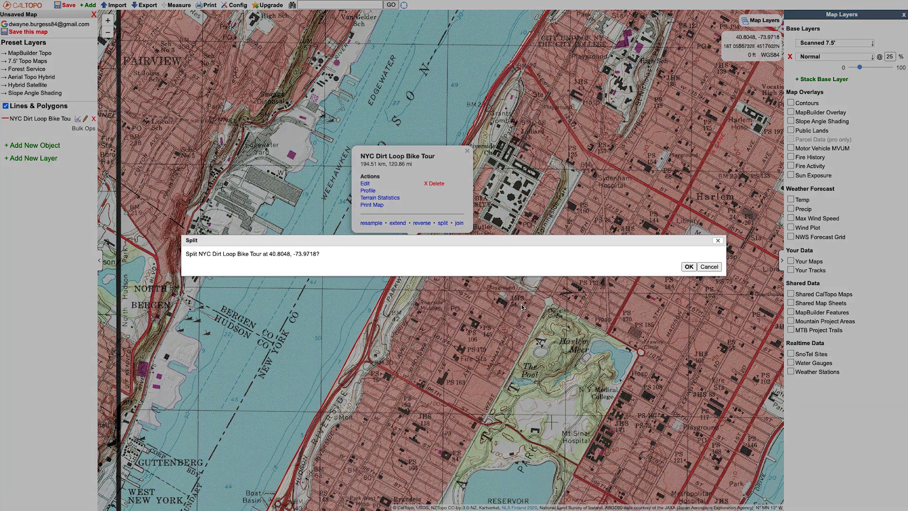
click(689, 267)
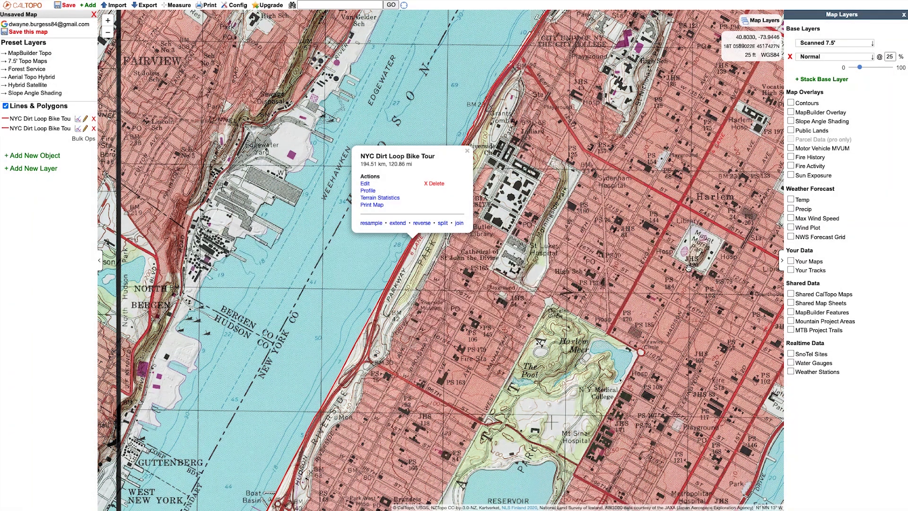
Step: Delete the 5.34 mi southern segment produced by the second split
click(405, 255)
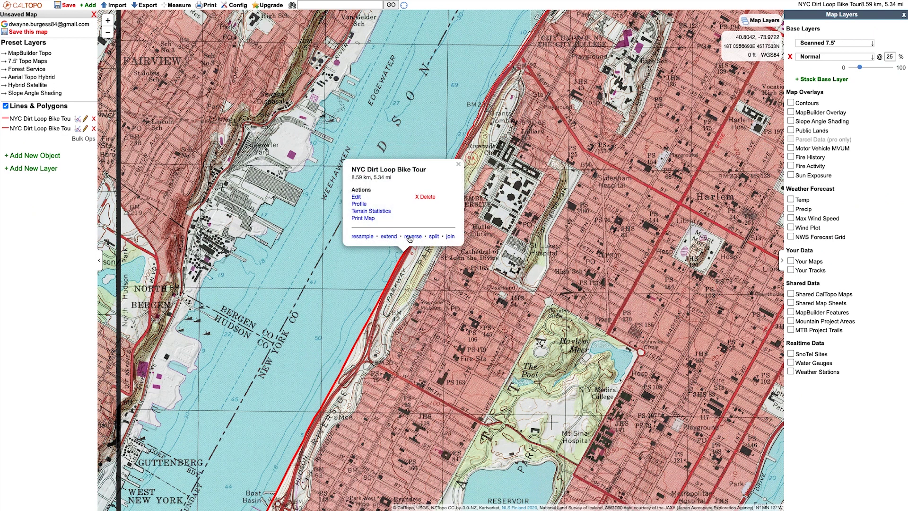
click(426, 197)
click(685, 267)
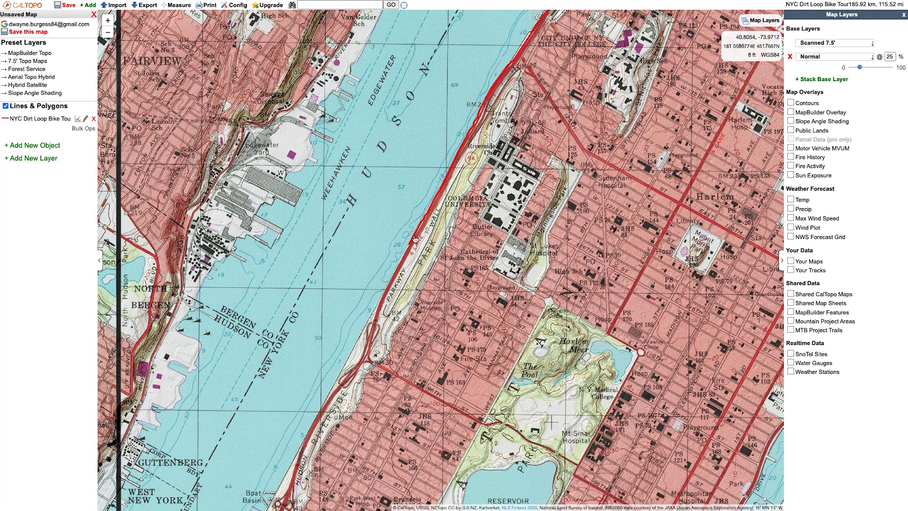
Step: Check the remaining route line's length and examine the whole trimmed loop along the Hudson
click(415, 240)
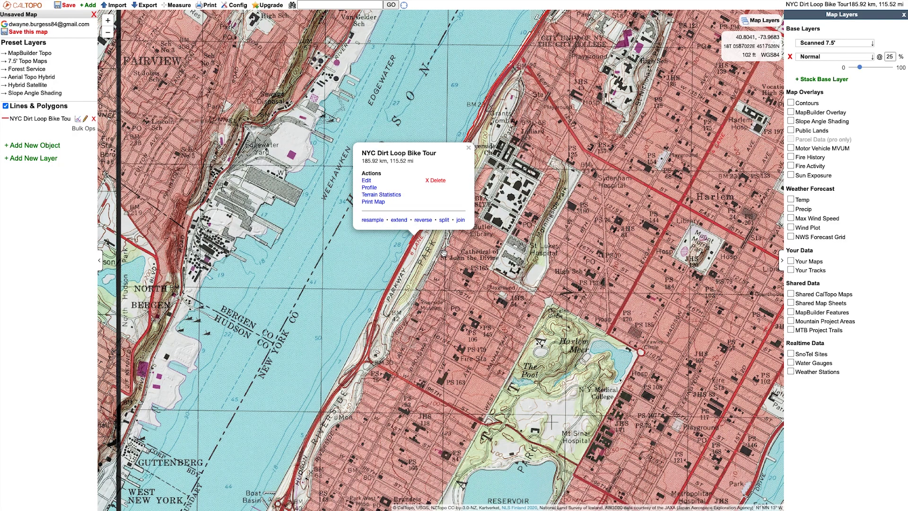
scroll(443, 250, down, 2)
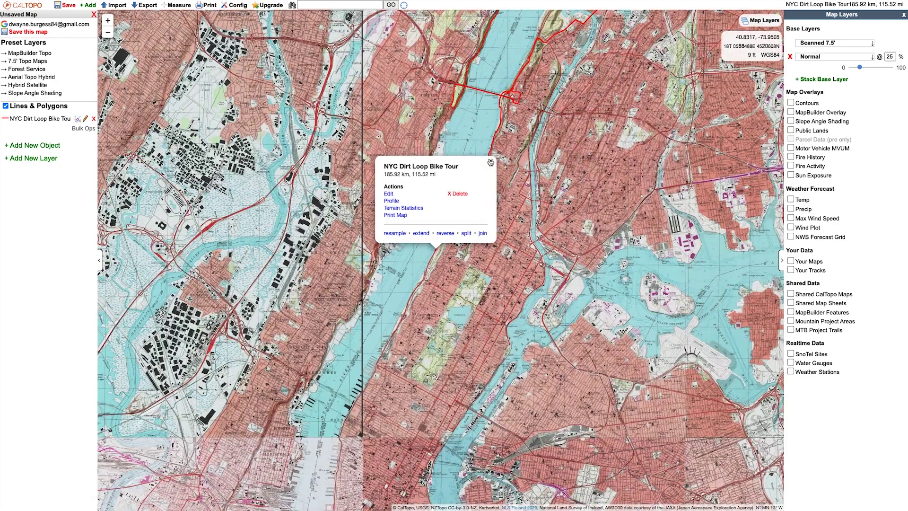
click(491, 163)
scroll(483, 381, down, 2)
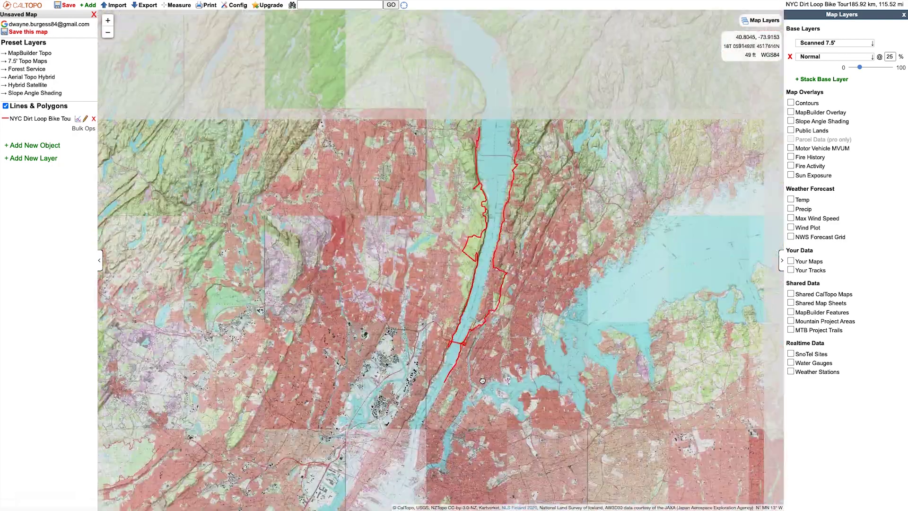
scroll(520, 300, down, 2)
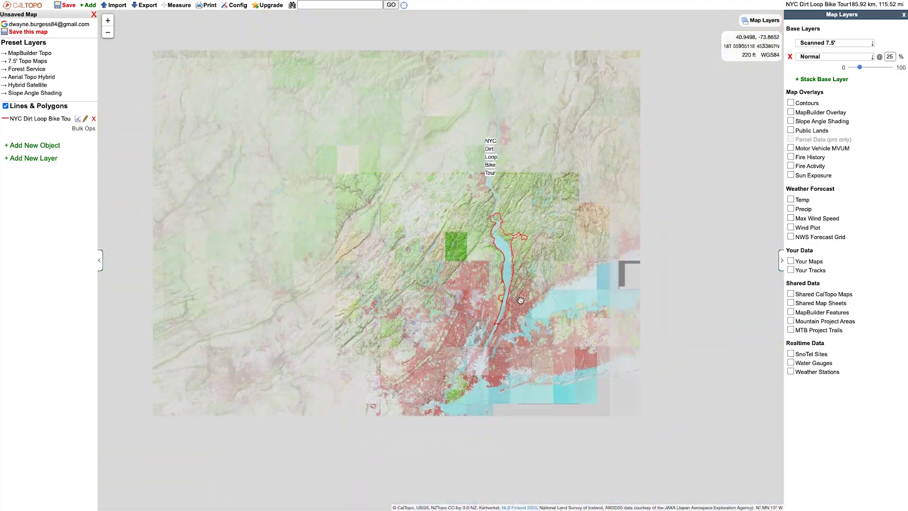
scroll(521, 300, down, 2)
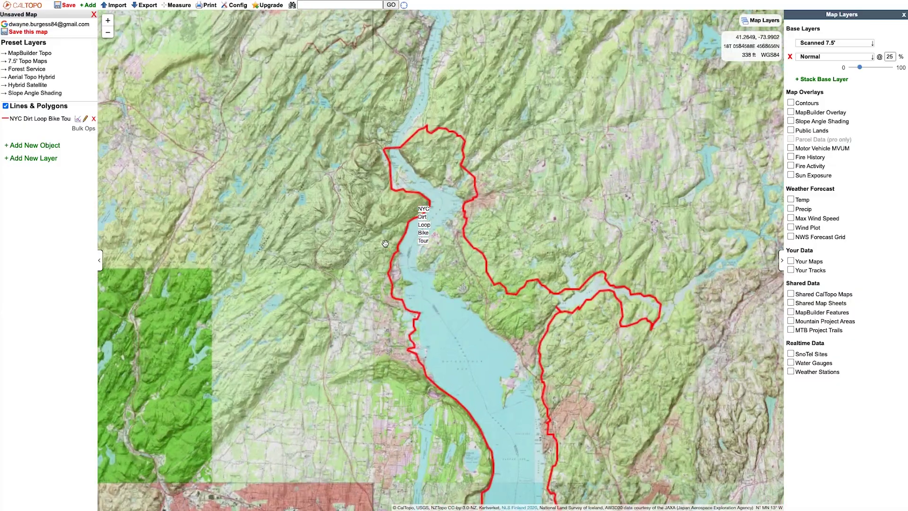
Step: Inspect the loop's northern part and open the route line's details on the Hudson's west bank
scroll(385, 244, up, 1)
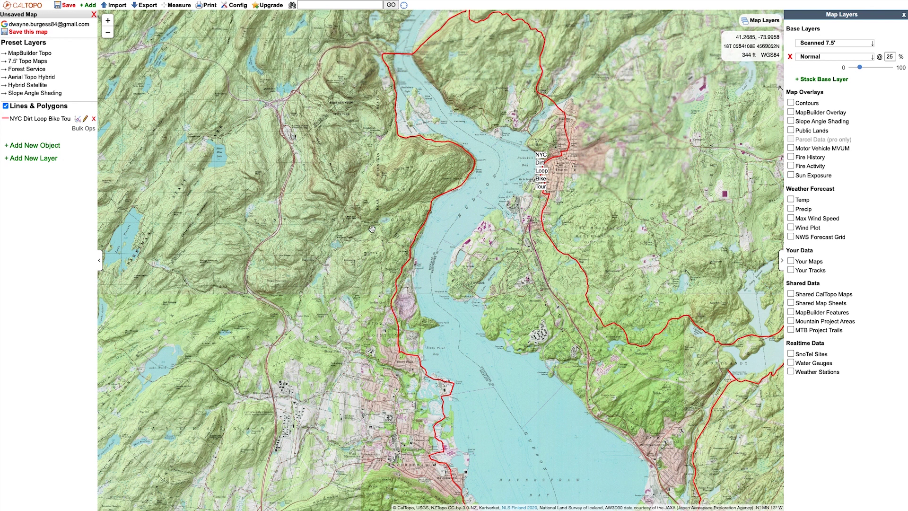
drag(372, 229, 366, 265)
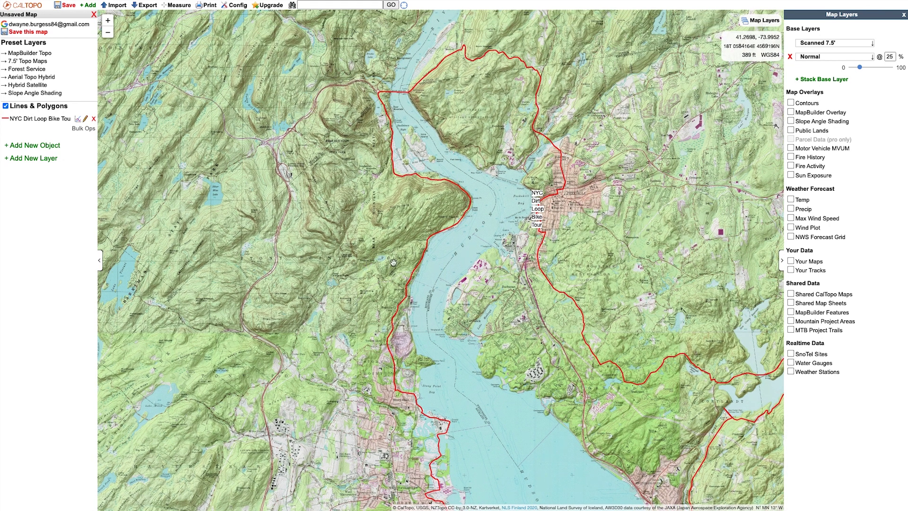
click(430, 242)
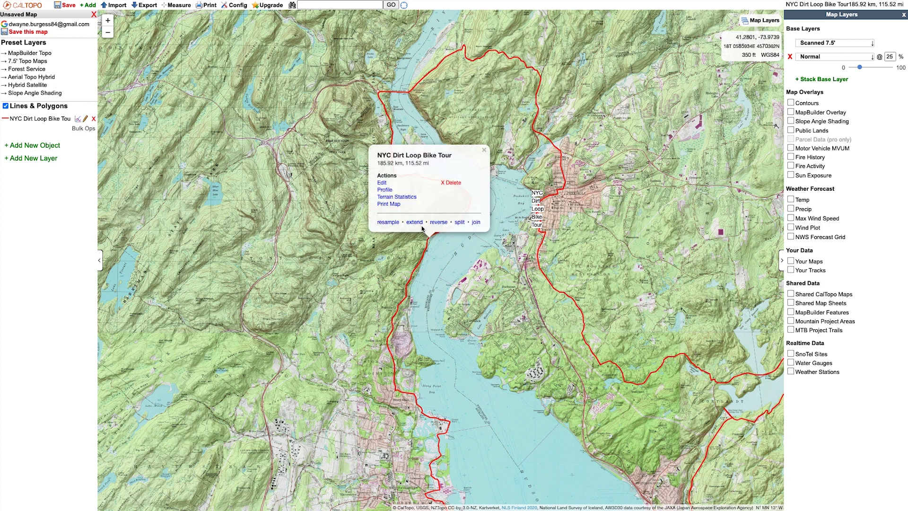
Step: Examine the route around Jones Point and Dunderberg Mountain up close and check the terrain with slope angle shading
click(417, 229)
scroll(417, 228, up, 1)
scroll(416, 228, up, 1)
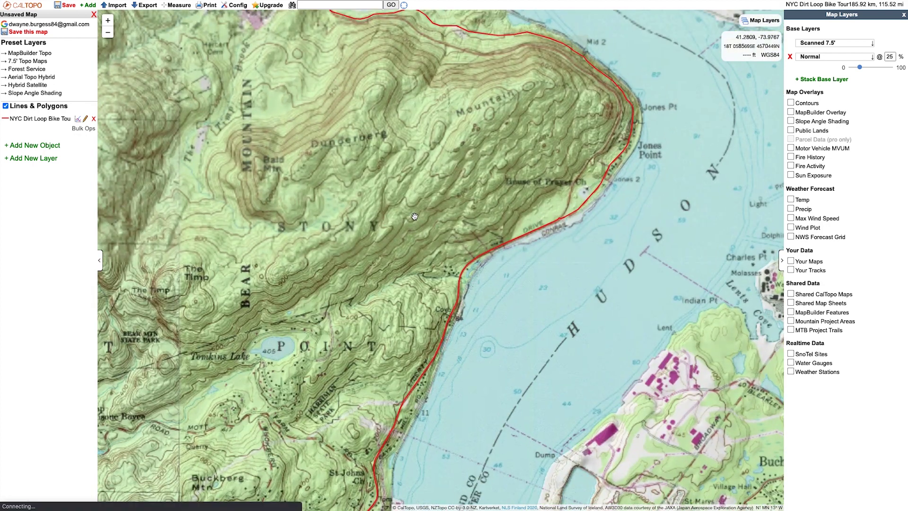
drag(417, 229, 418, 298)
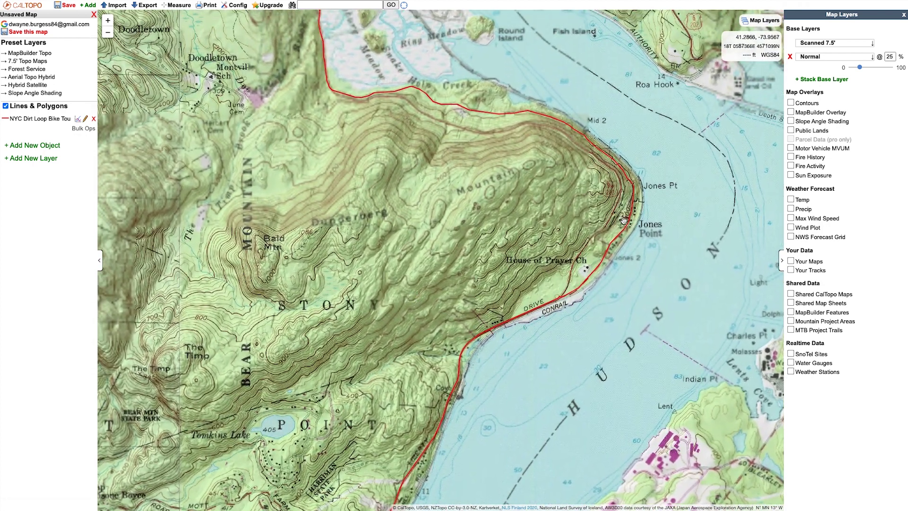
click(791, 121)
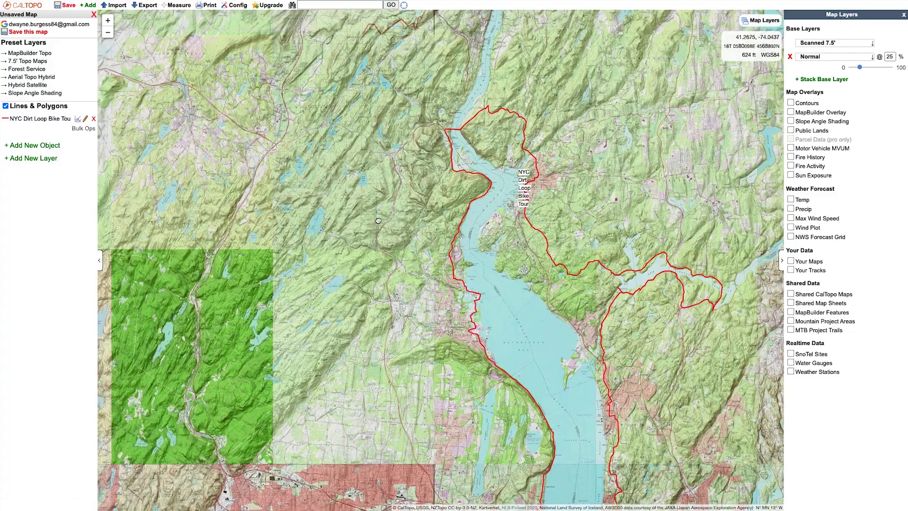
Step: Add a new marker west of the Hudson and reposition it on Buckberg Mountain at 41.2577, -74.0003
drag(437, 221, 505, 195)
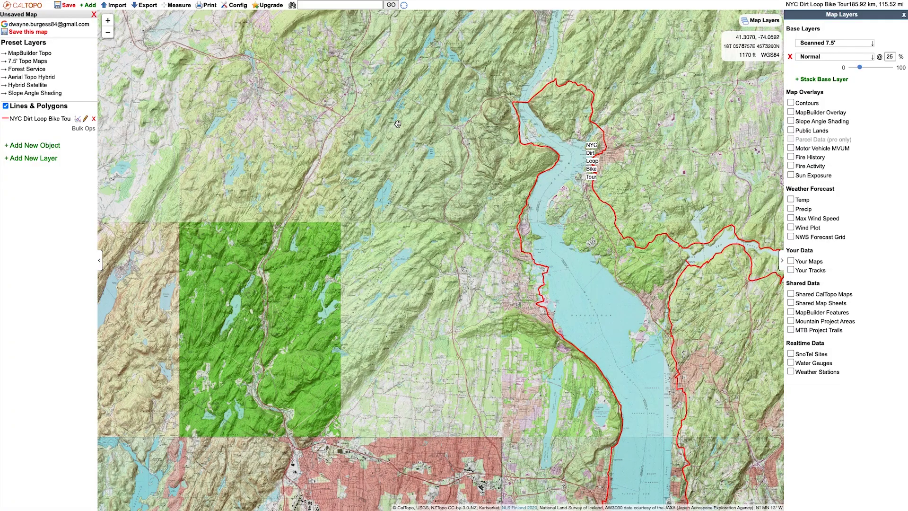
click(98, 7)
click(92, 6)
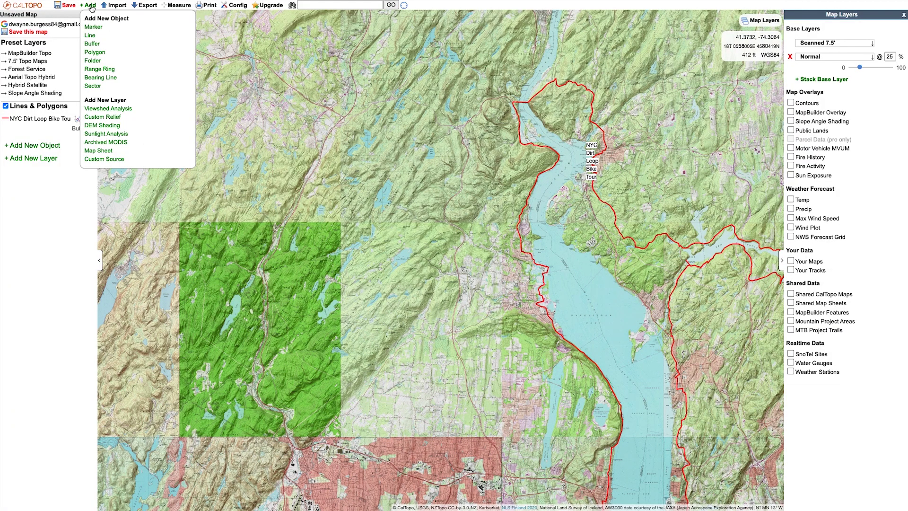
click(96, 27)
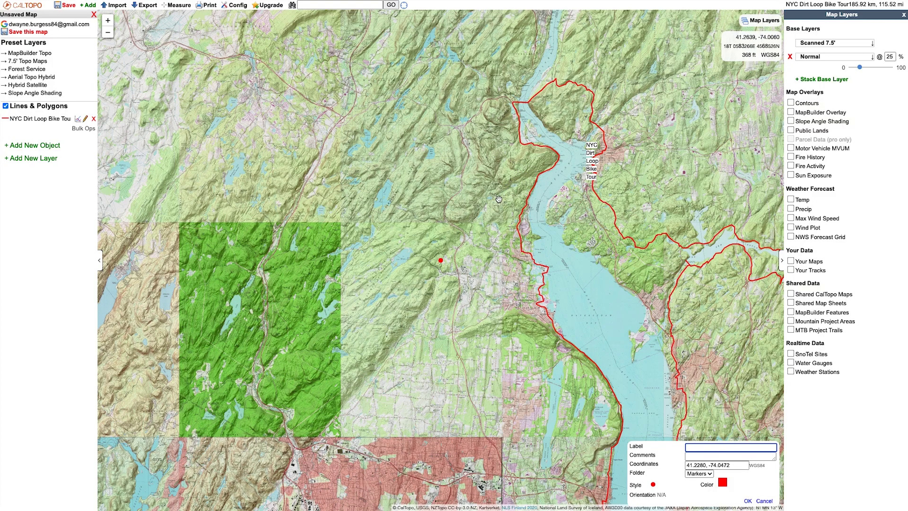
scroll(491, 199, down, 2)
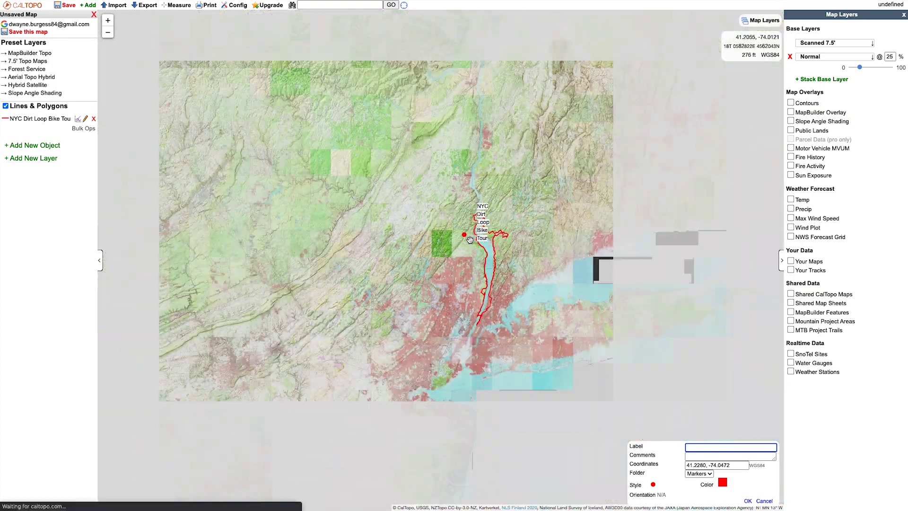
scroll(470, 240, up, 3)
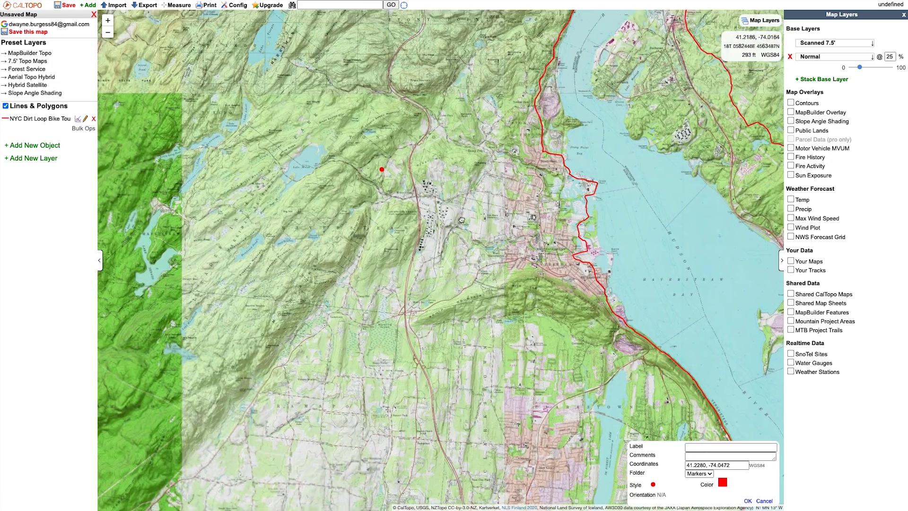
drag(462, 220, 416, 352)
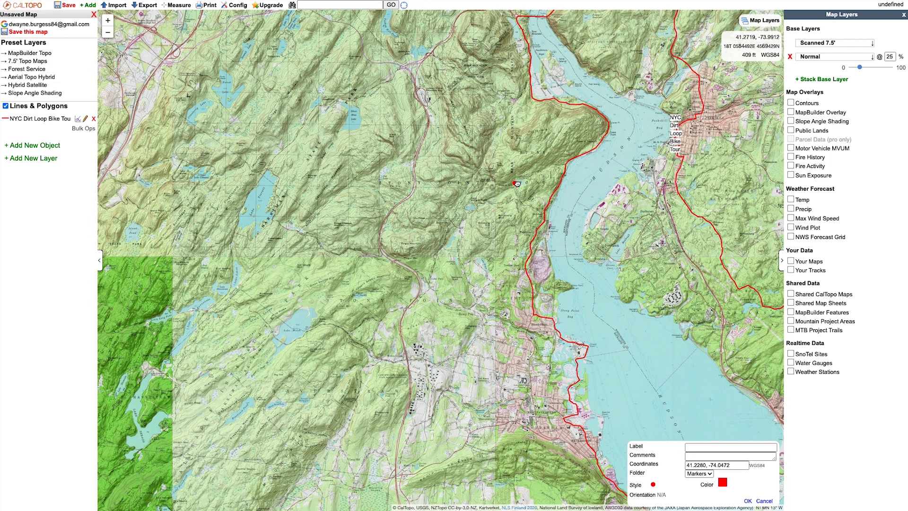
scroll(477, 218, up, 2)
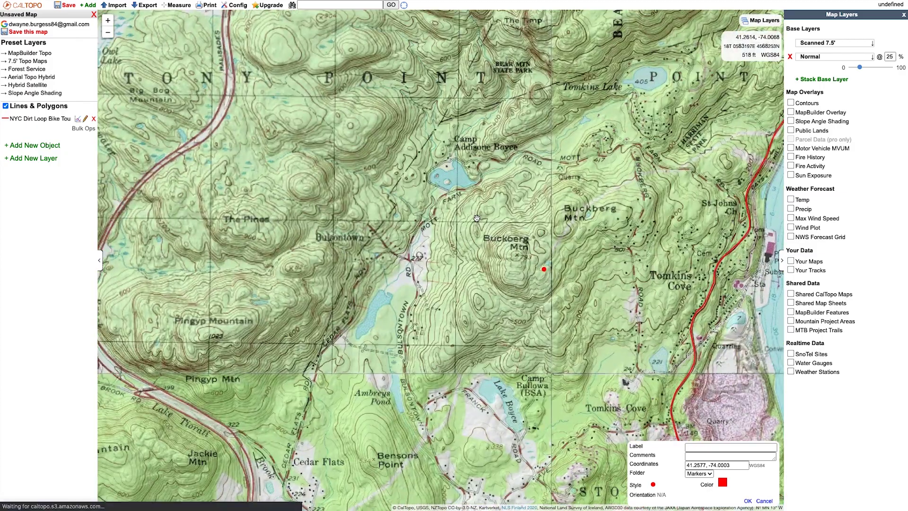
scroll(476, 218, down, 1)
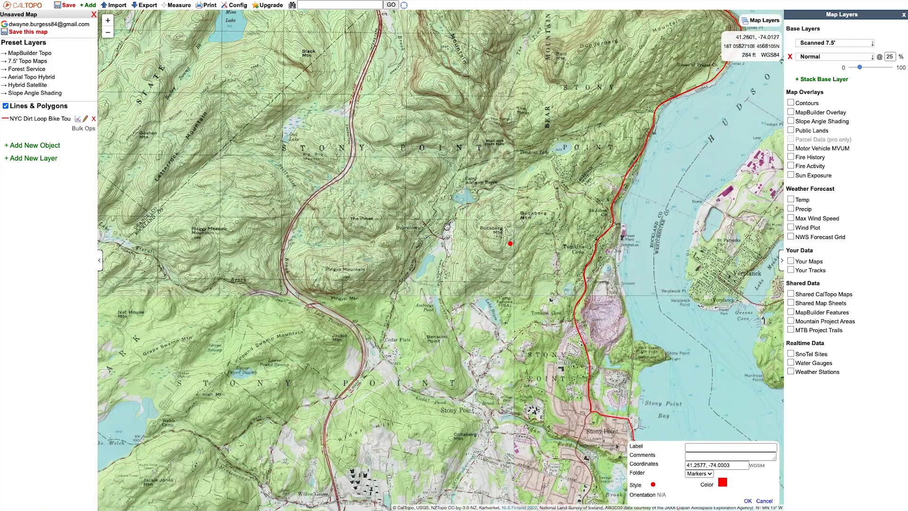
Step: Move the marker beside Upper Pound Swamp at 41.2398, -74.0508, label it Camping Spot and save it
drag(446, 226, 448, 289)
drag(393, 221, 398, 328)
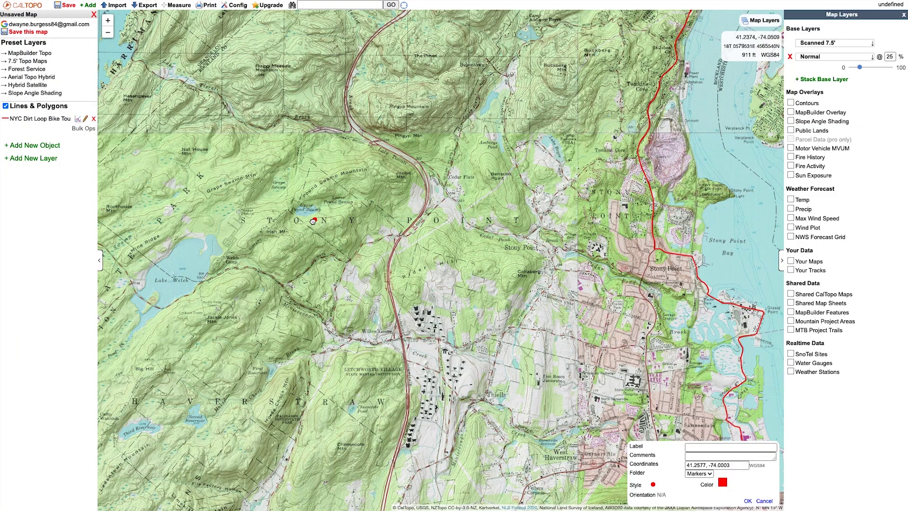
scroll(311, 206, up, 5)
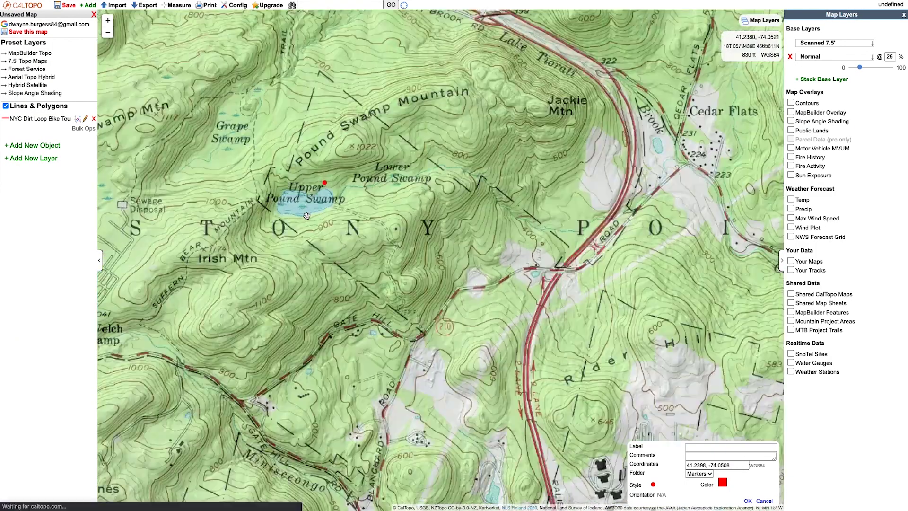
scroll(306, 216, down, 2)
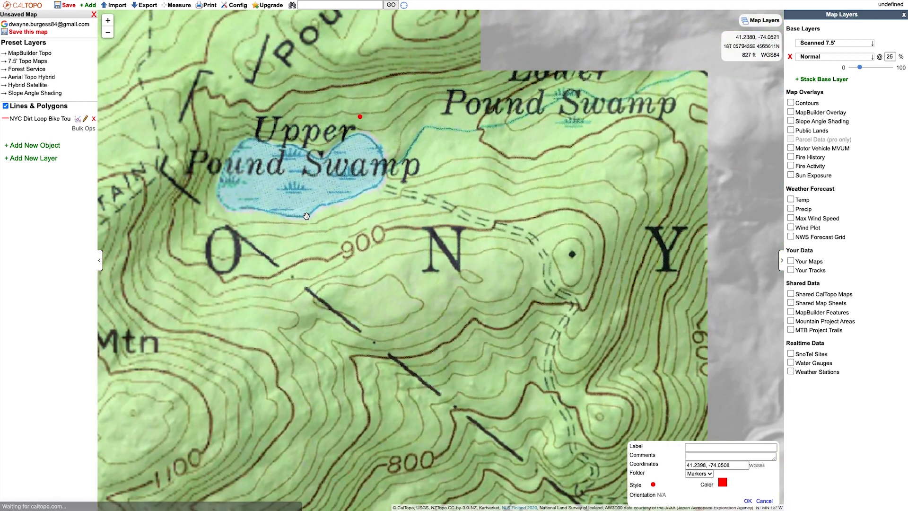
scroll(306, 216, down, 2)
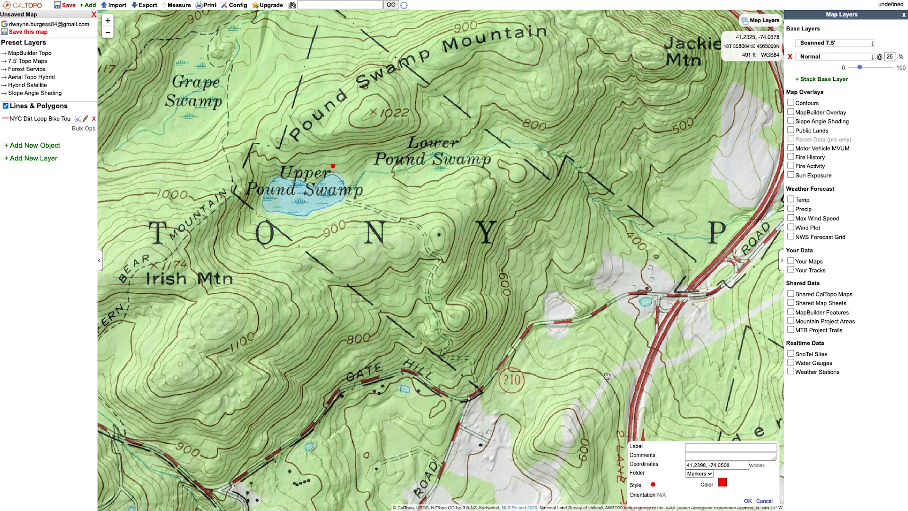
click(698, 446)
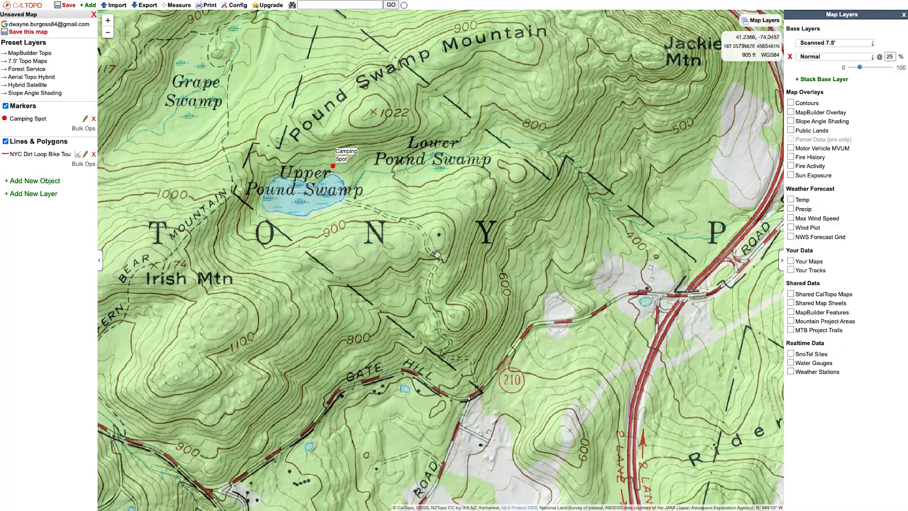
scroll(437, 254, down, 4)
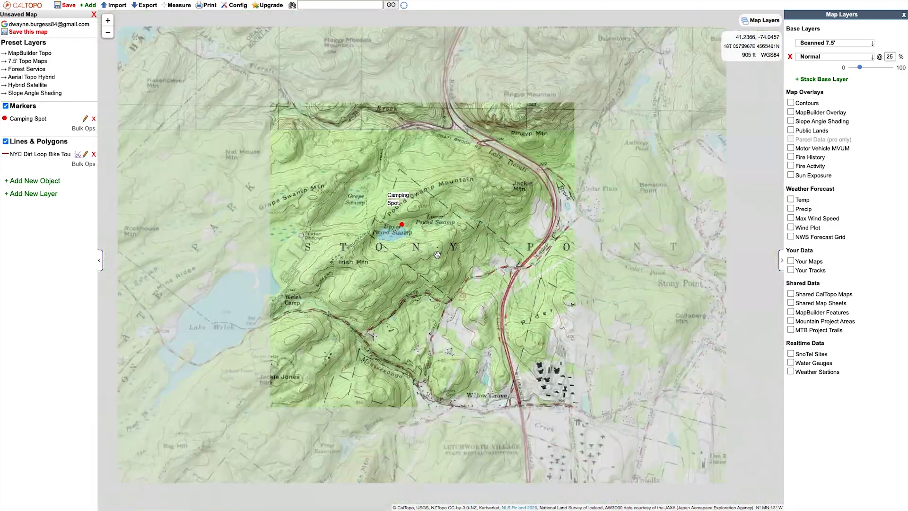